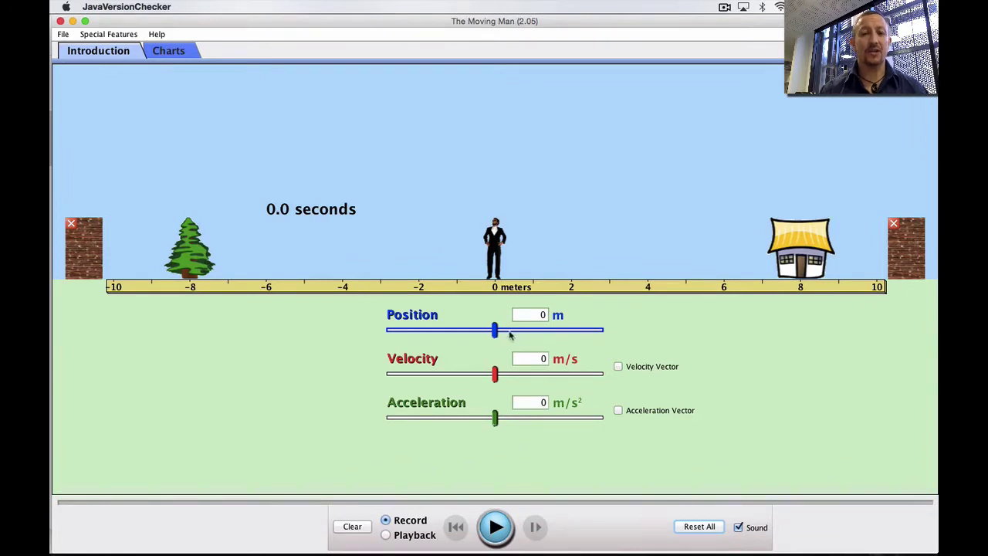
Move the man left near the tree with negative velocity and acceleration, then reset everything.
mouse_move(495, 336)
left_mouse_down()
mouse_move(402, 341)
mouse_move(586, 344)
mouse_move(402, 345)
mouse_move(556, 342)
mouse_move(495, 342)
left_mouse_up()
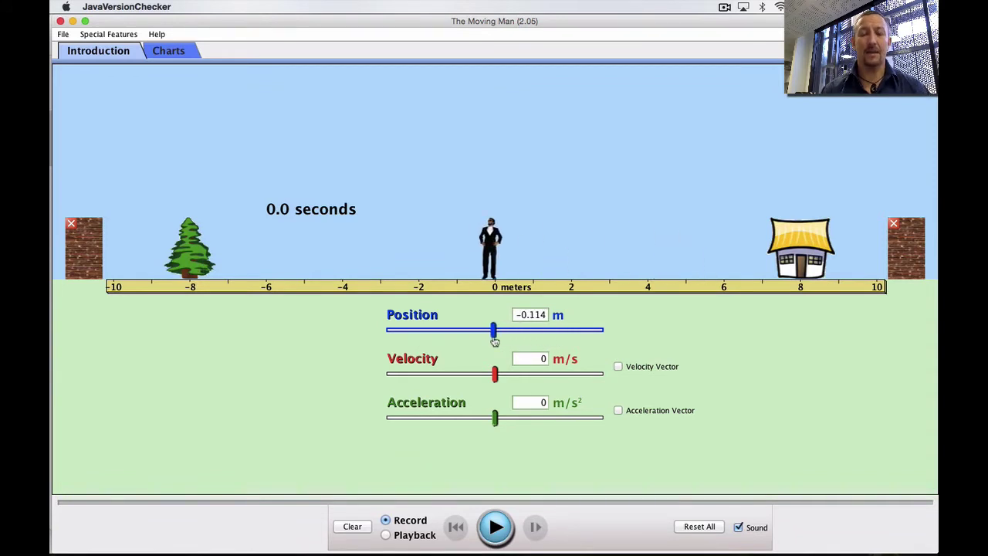
mouse_move(495, 375)
left_mouse_down()
mouse_move(458, 375)
mouse_move(526, 376)
mouse_move(457, 375)
mouse_move(520, 376)
mouse_move(470, 376)
mouse_move(520, 376)
mouse_move(494, 379)
left_mouse_up()
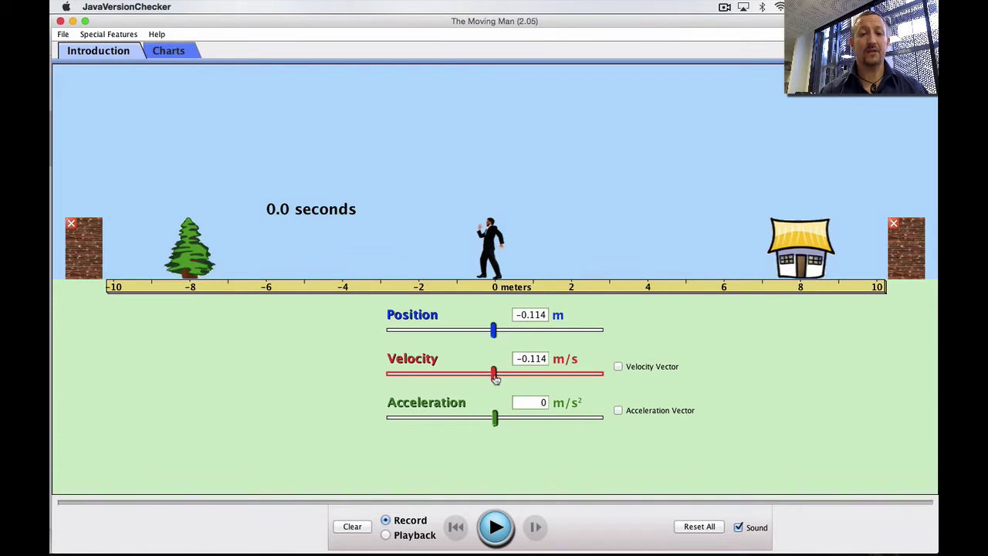
mouse_move(494, 418)
left_mouse_down()
mouse_move(448, 417)
mouse_move(536, 415)
mouse_move(493, 411)
left_mouse_up()
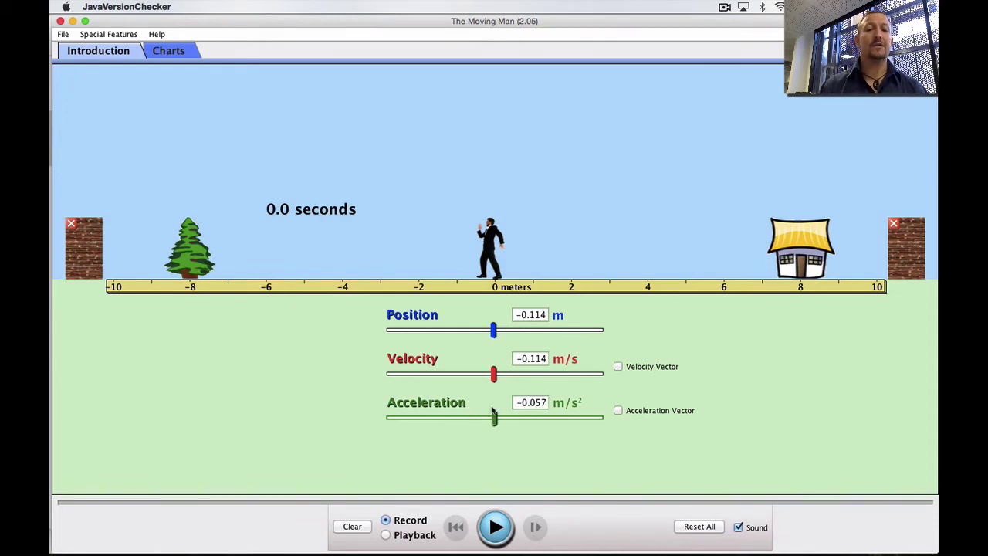
left_click(709, 528)
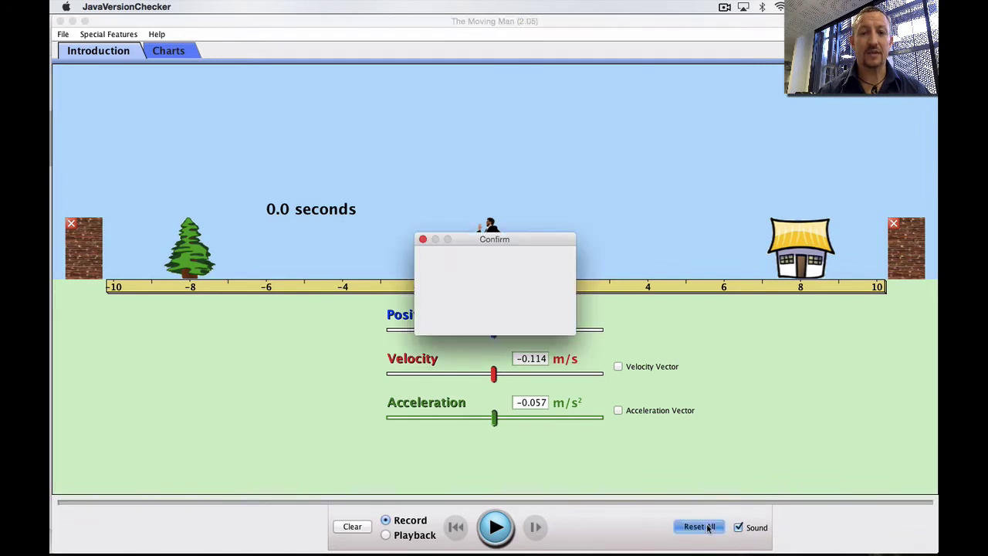
left_click(539, 316)
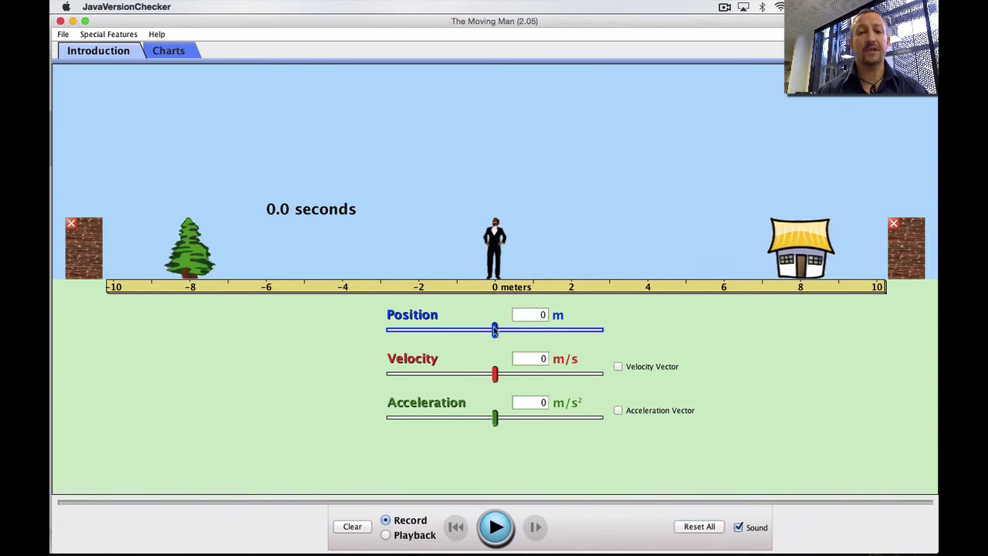
Run the man from -10 m with a small positive velocity, speed him up, stop at 18.1 s, and reset.
left_click_drag(494, 330, 386, 330)
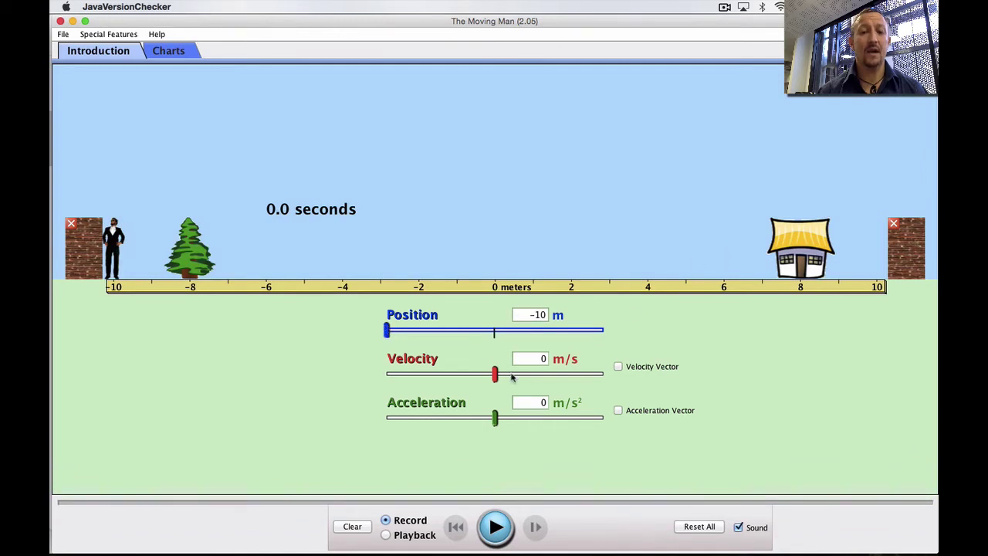
left_click_drag(495, 376, 498, 375)
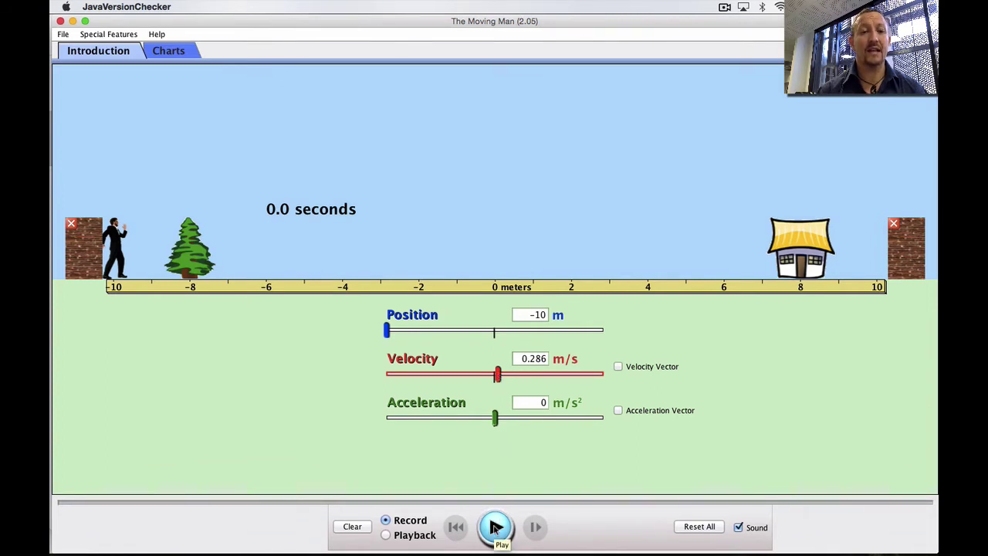
left_click(495, 527)
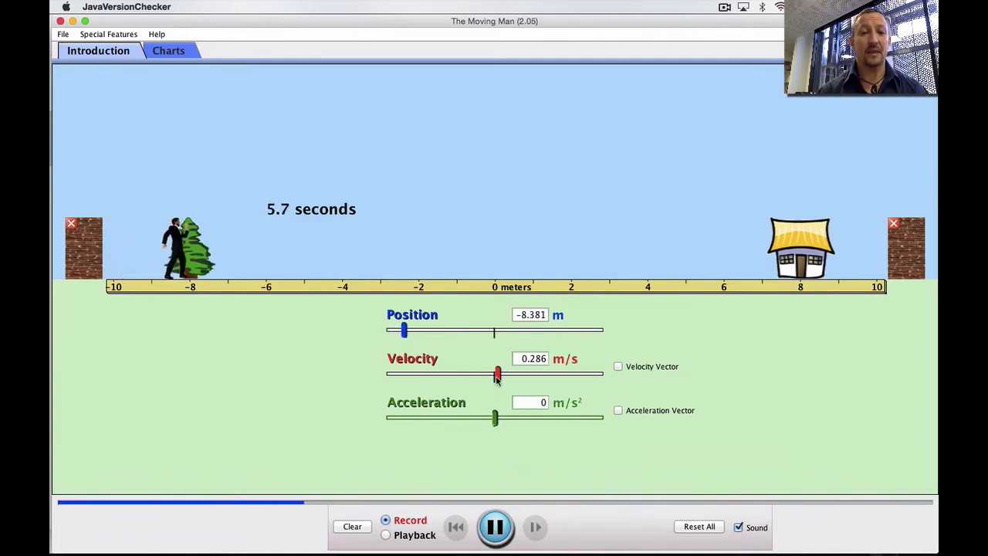
left_click_drag(497, 377, 527, 378)
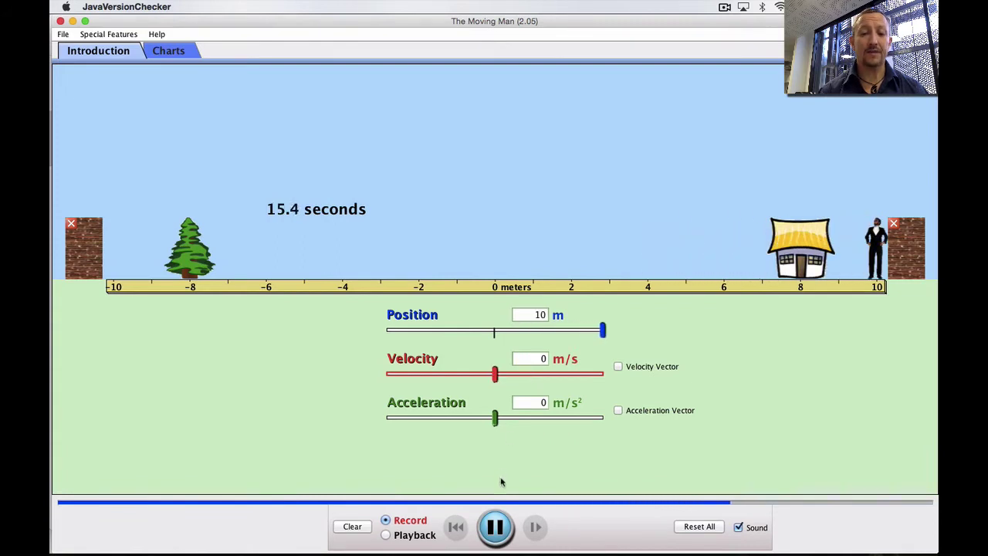
left_click(497, 527)
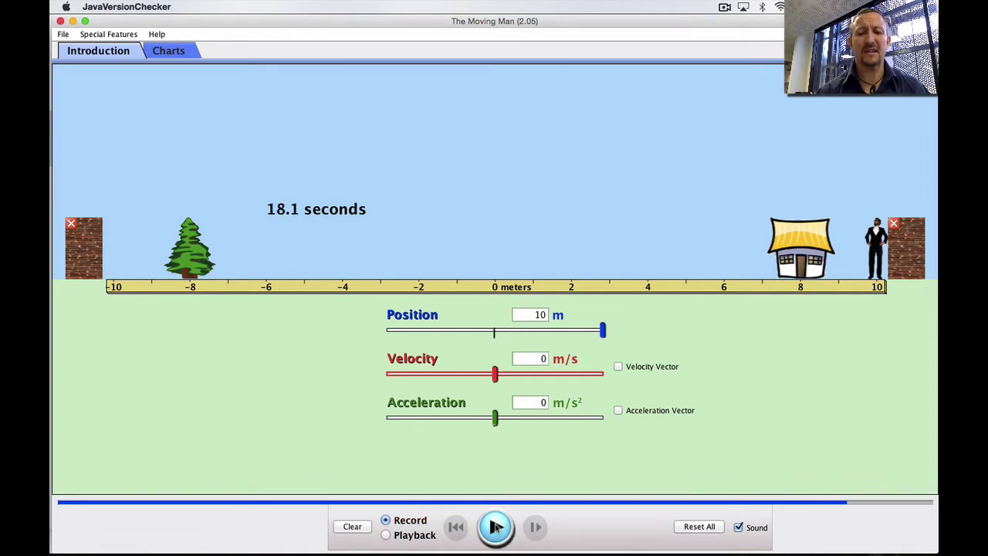
left_click(702, 527)
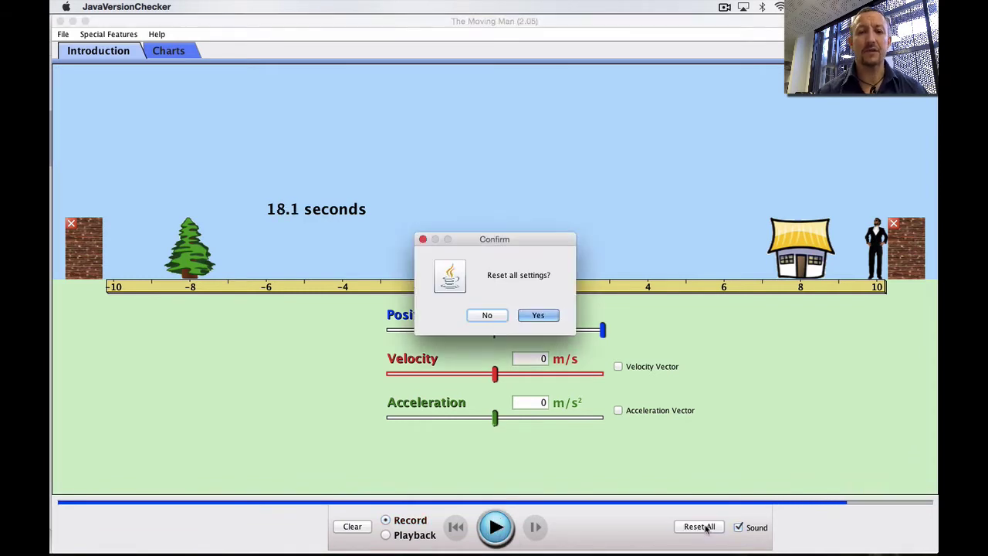
left_click(543, 315)
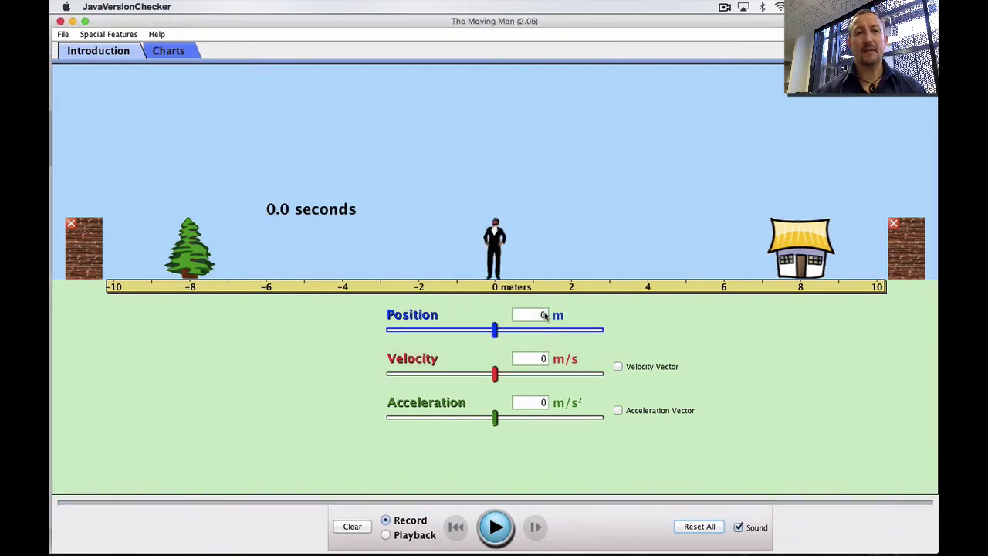
On the Charts screen, place the man at -10 m with a velocity of 1.927 m/s.
left_click(168, 51)
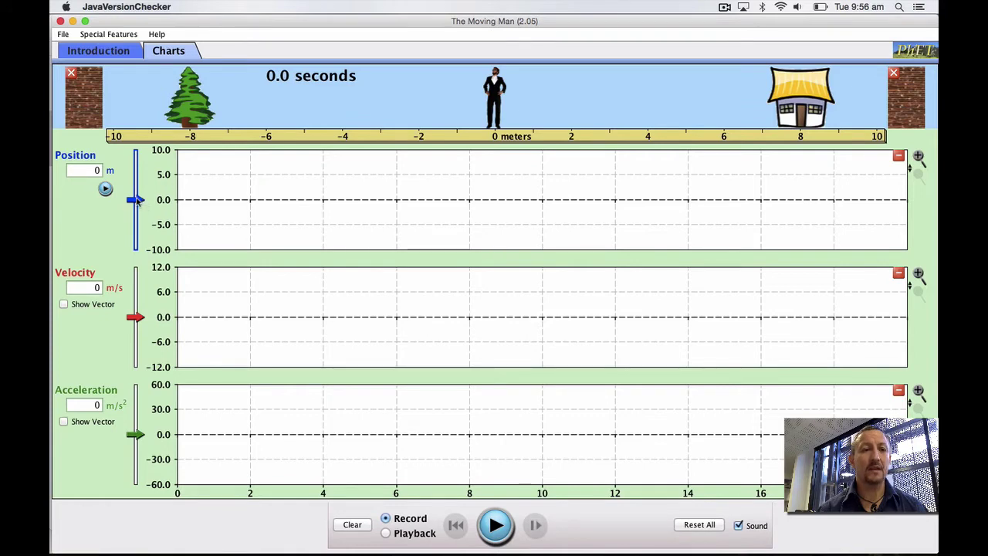
left_click_drag(135, 200, 135, 250)
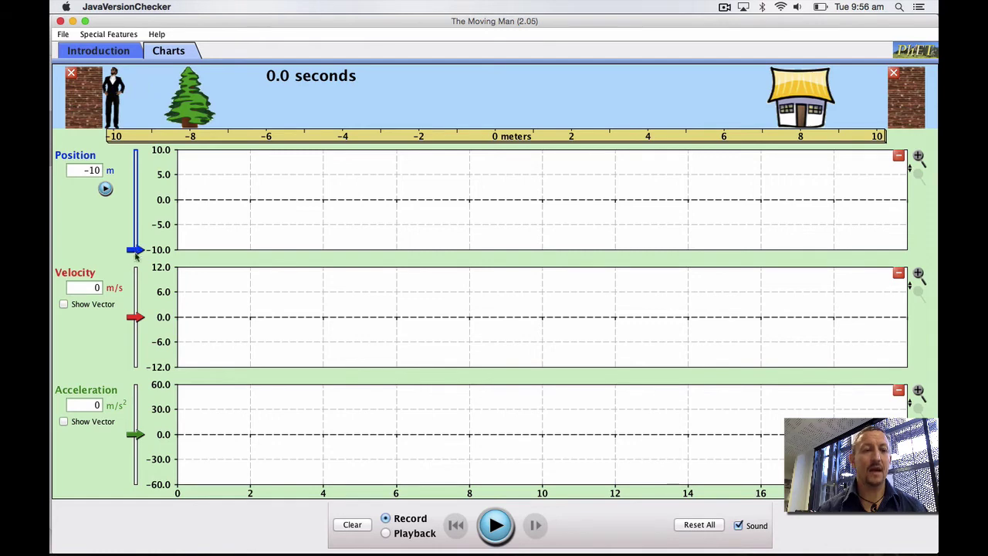
mouse_move(138, 318)
left_click_drag(137, 318, 138, 309)
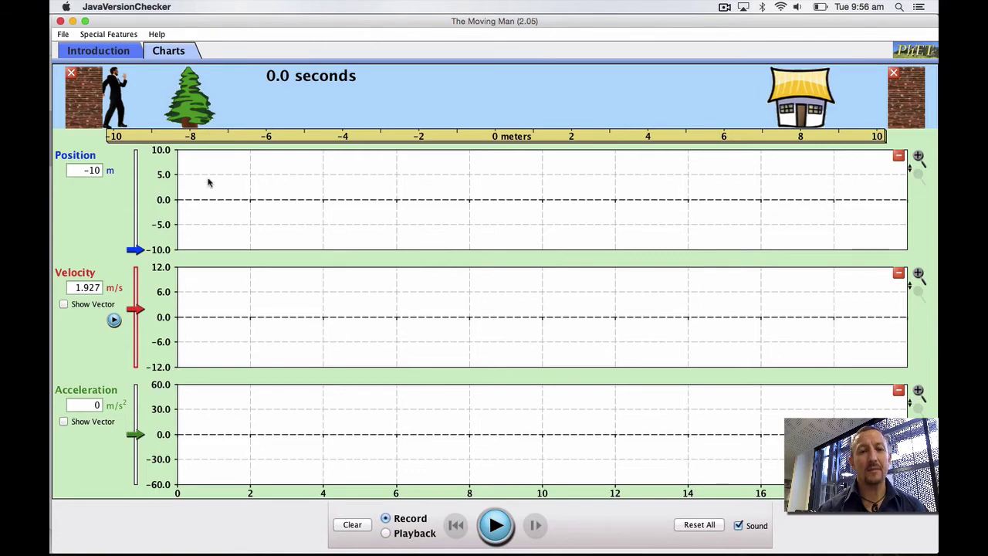
Record a 9.4-second run at constant 1.927 m/s, moving the man from -10 m to 8.144 m.
left_click(494, 525)
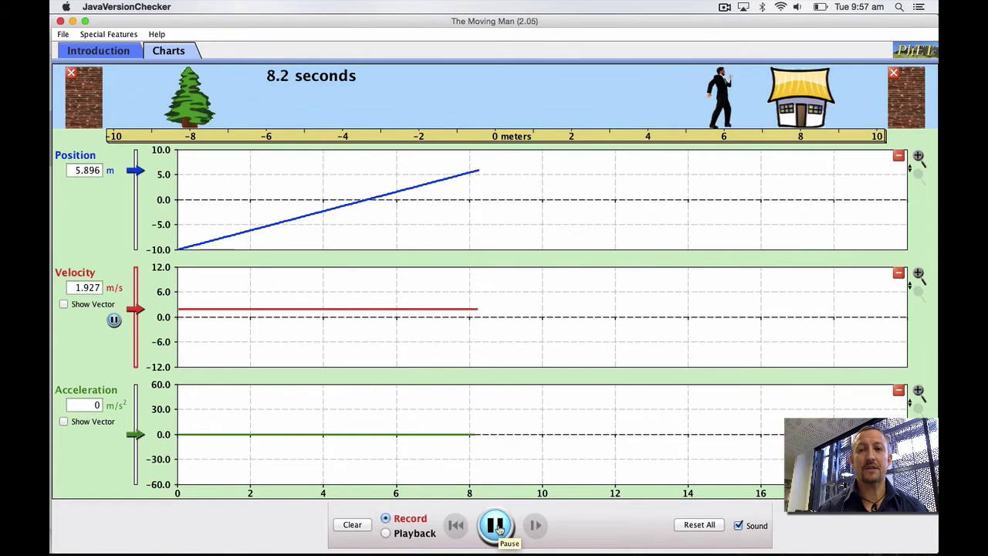
left_click(495, 525)
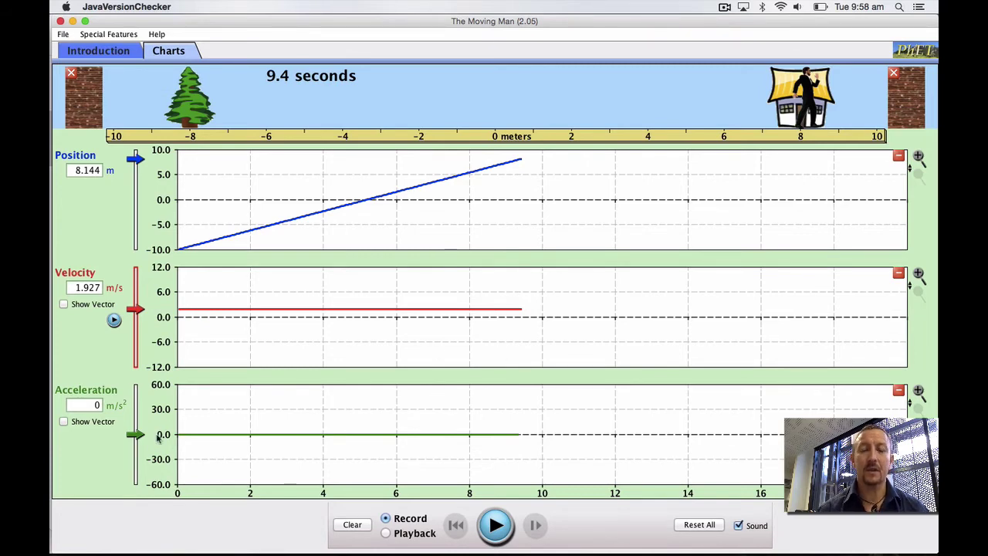
Reset all, record the man walking to about -8.7 m, then clear the graphs back to 0.0 seconds.
left_click(700, 528)
left_click(551, 314)
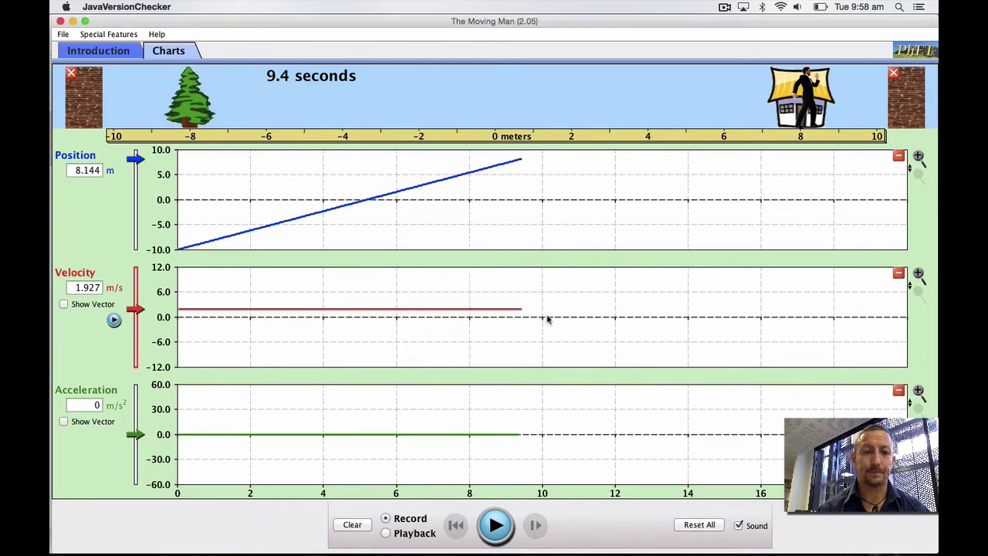
left_click_drag(498, 91, 163, 91)
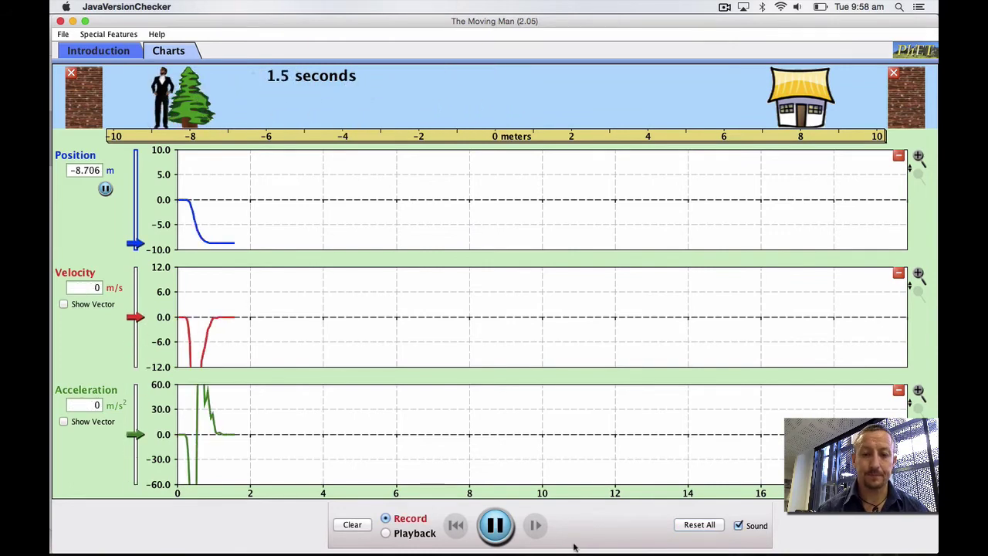
left_click(498, 525)
left_click(498, 526)
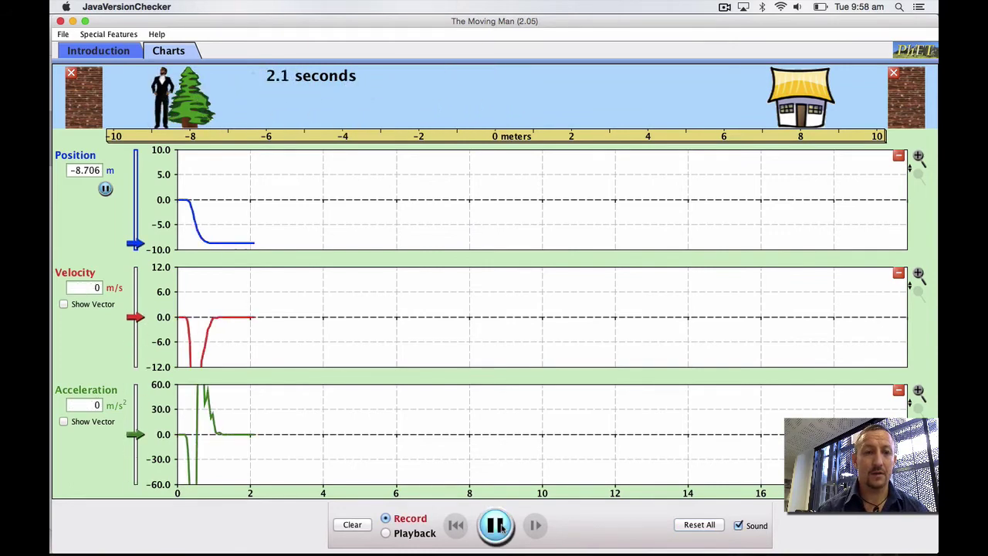
left_click(496, 525)
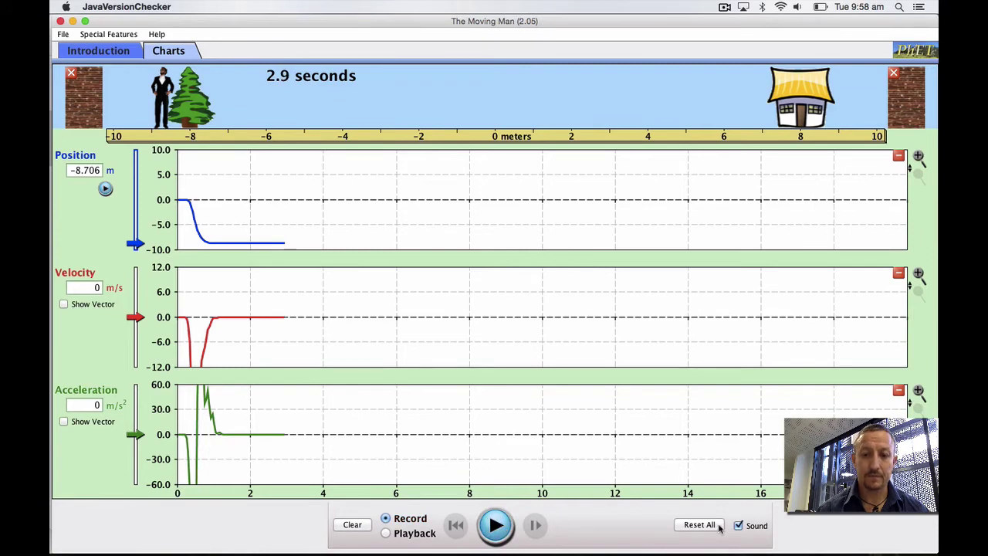
left_click(344, 527)
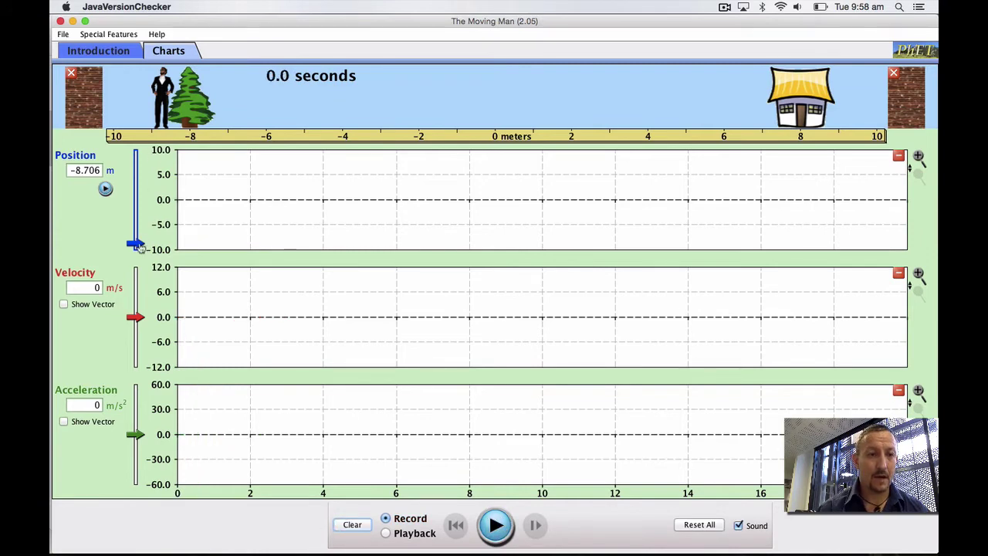
Set the man's start position to -9.941 m and his acceleration to 2.223 m/s².
left_click_drag(138, 244, 139, 253)
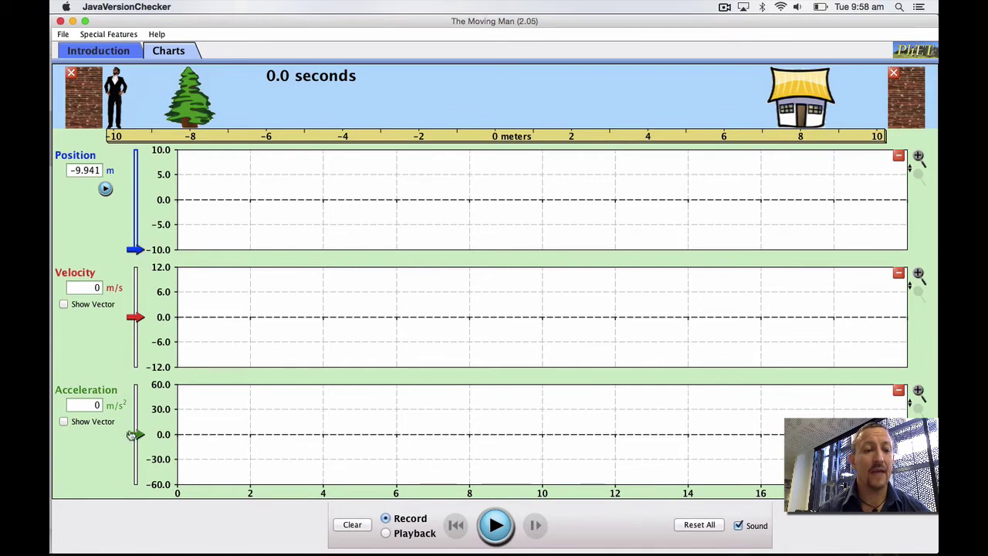
left_click_drag(133, 436, 132, 436)
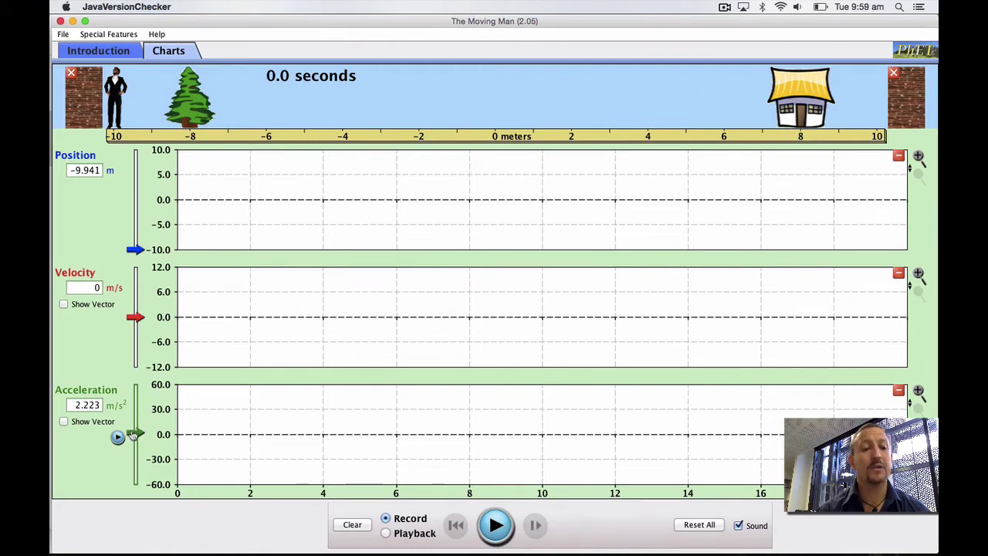
Run the constant-acceleration trial until the man hits the right wall at 10 m after 4.5 seconds.
left_click(497, 527)
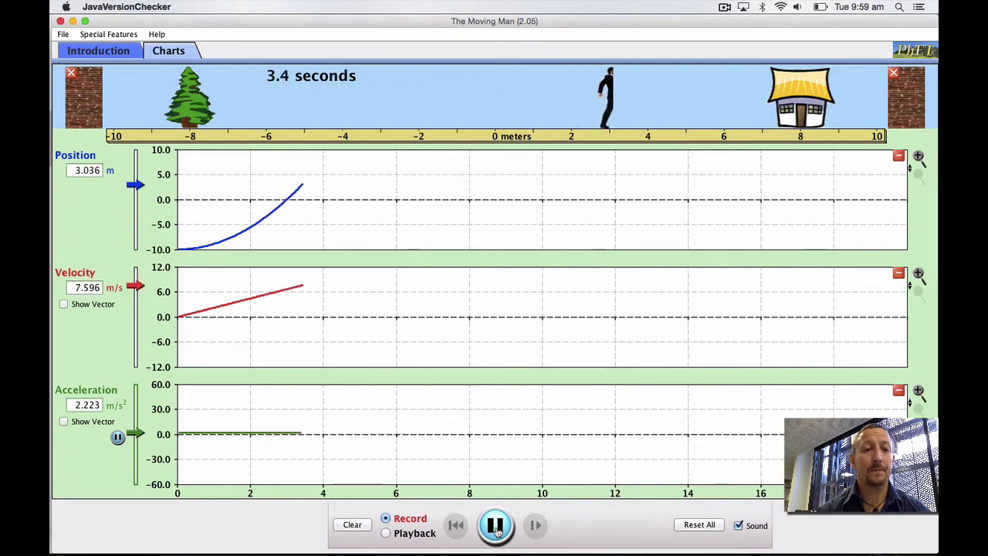
left_click(497, 527)
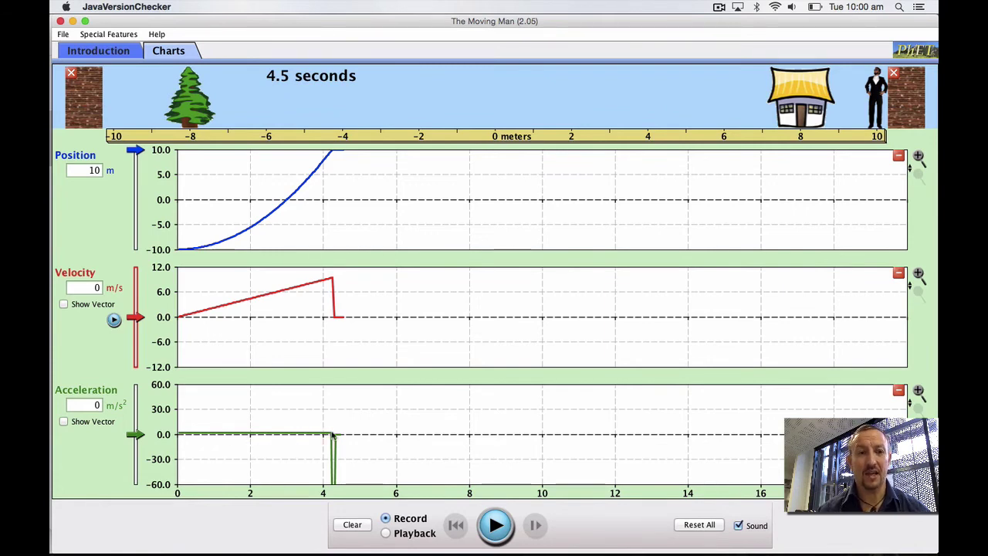
Reset the simulation and clear the graphs, then place the man at 10 m against the right wall.
left_click(681, 527)
left_click(539, 316)
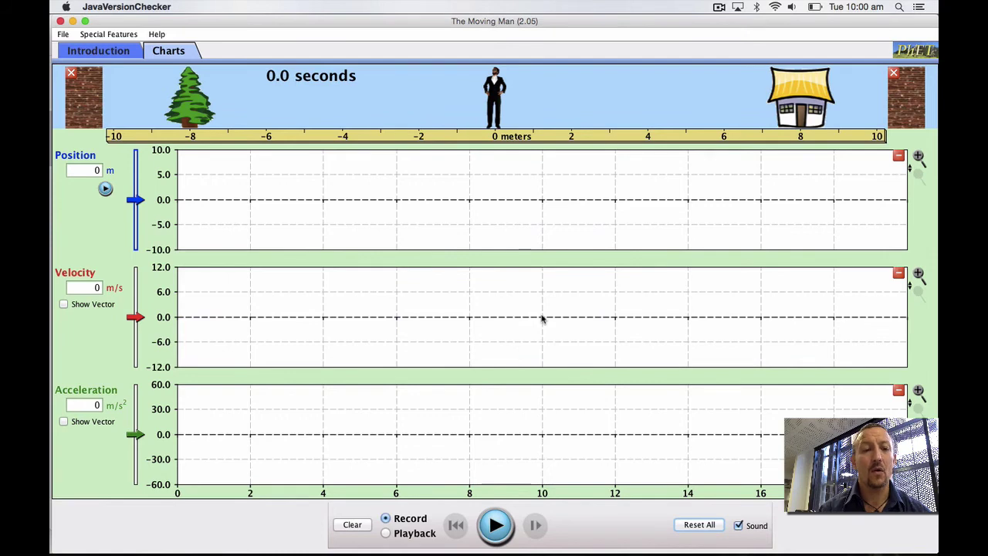
left_click_drag(496, 97, 892, 106)
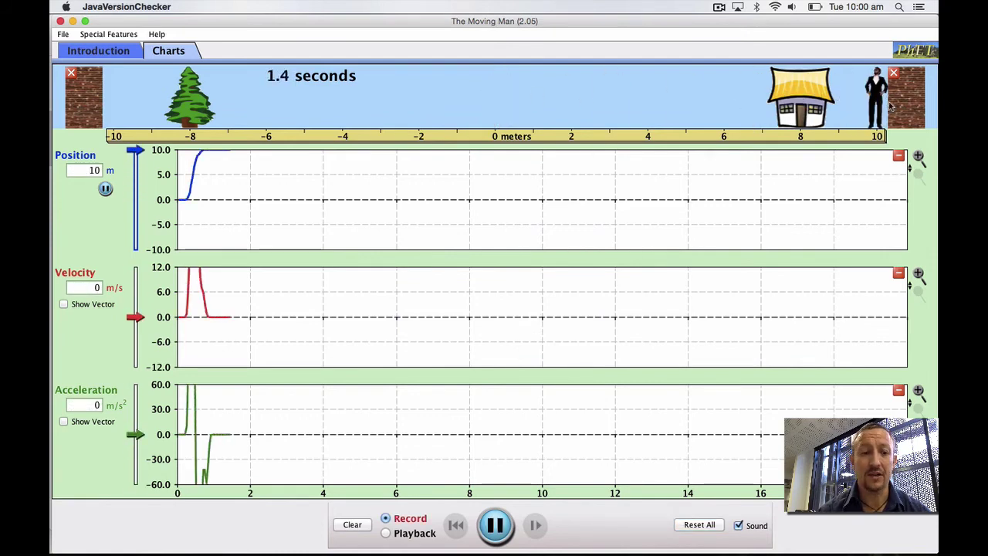
left_click(699, 525)
left_click(525, 315)
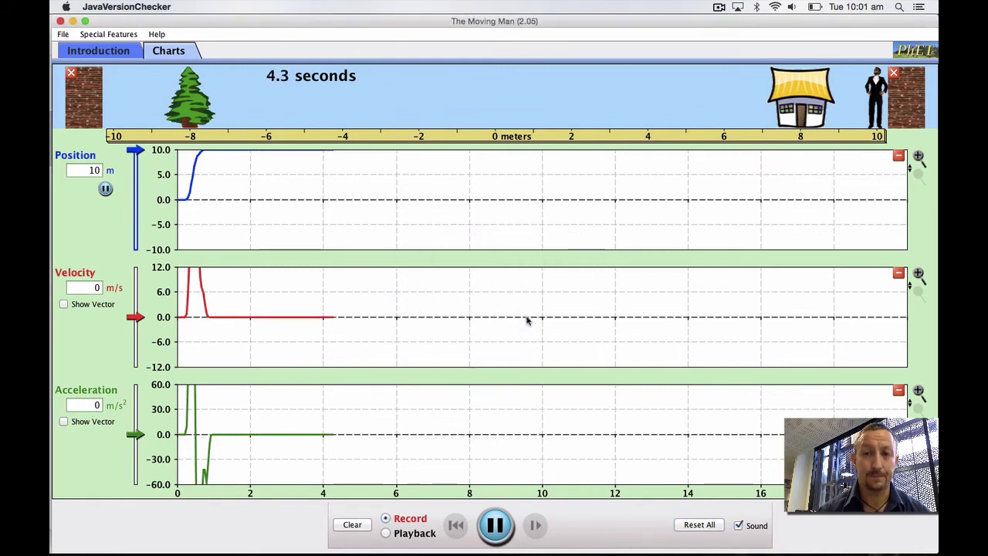
left_click_drag(135, 200, 137, 151)
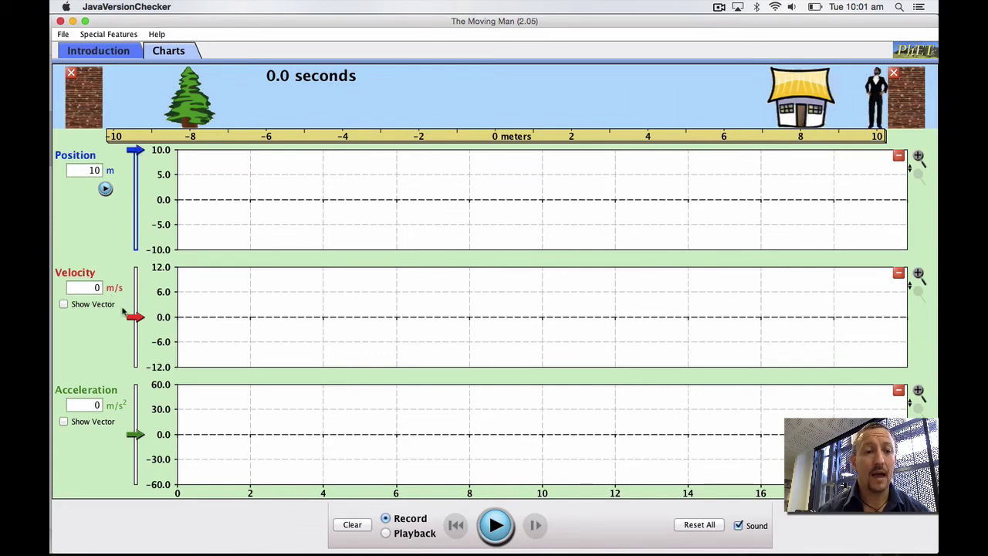
Set velocity to -5.78 m/s and run the man from 10 m to the left wall in 3.5 seconds.
left_click_drag(135, 317, 136, 341)
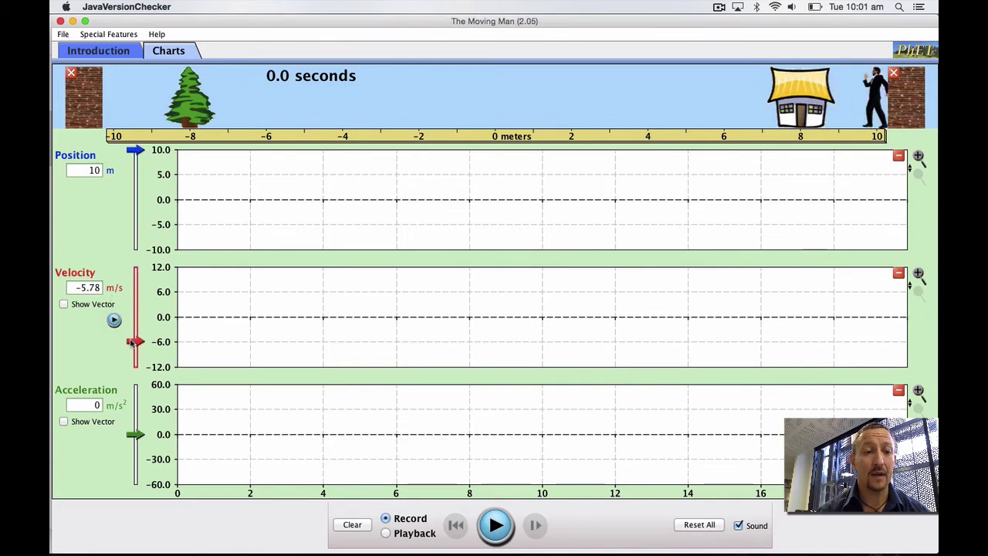
left_click(497, 527)
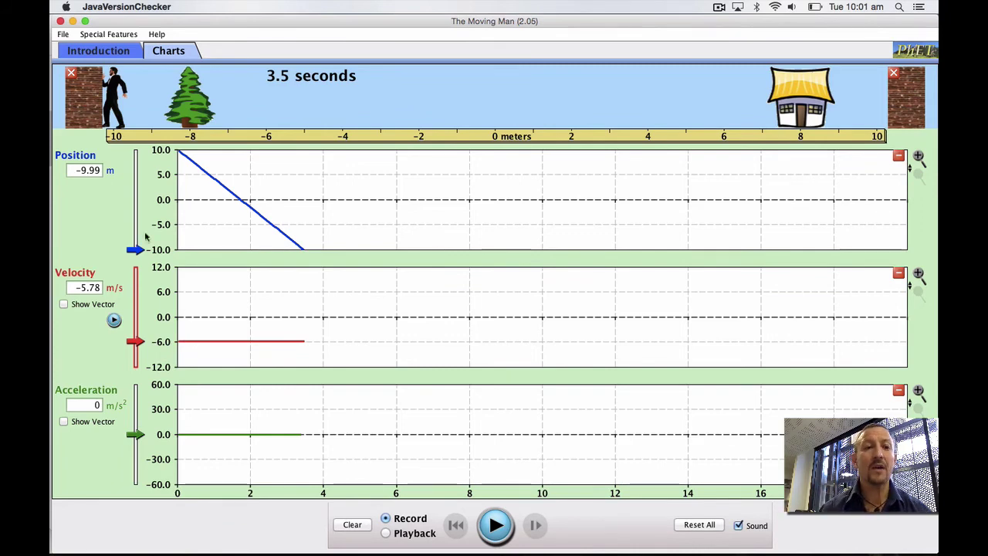
Reset, place the man at 10 m, nudge acceleration, and record a flat 3.5-second run.
left_click(700, 525)
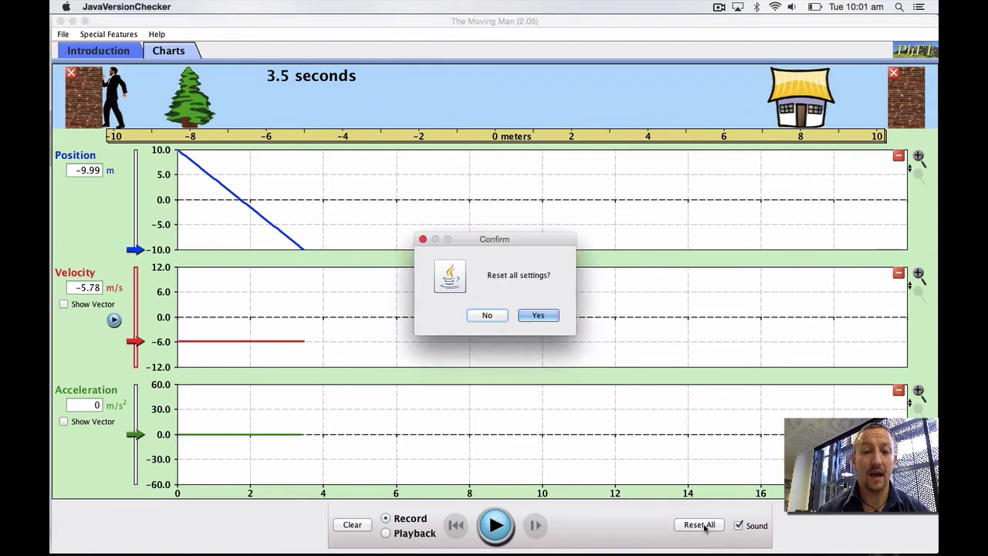
left_click(543, 315)
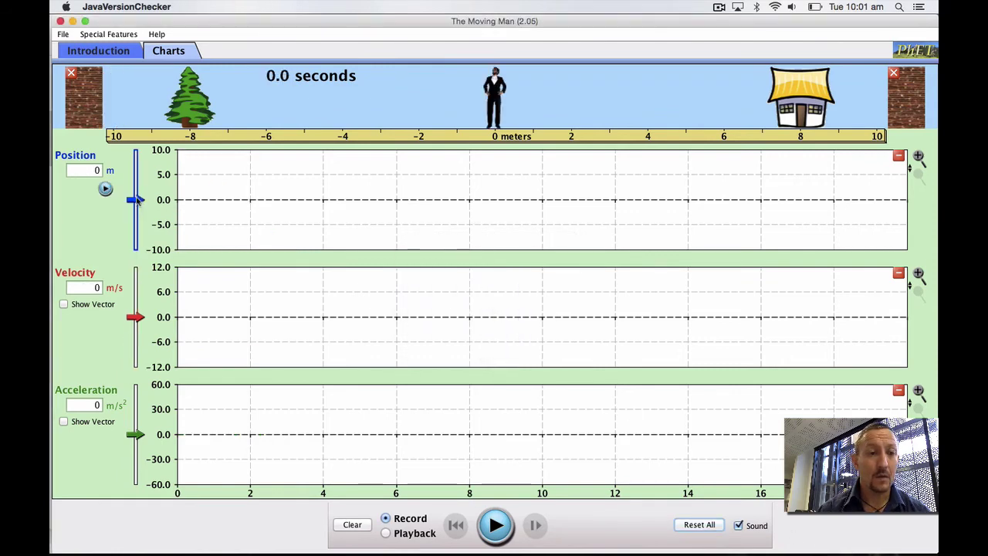
left_click_drag(138, 200, 142, 139)
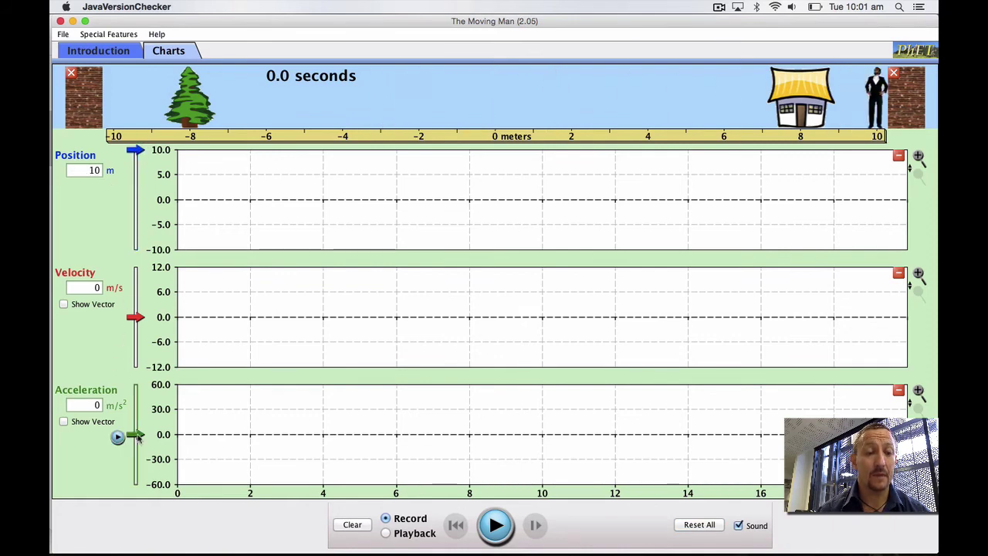
mouse_move(136, 435)
left_mouse_down()
mouse_move(136, 422)
mouse_move(140, 433)
left_mouse_up()
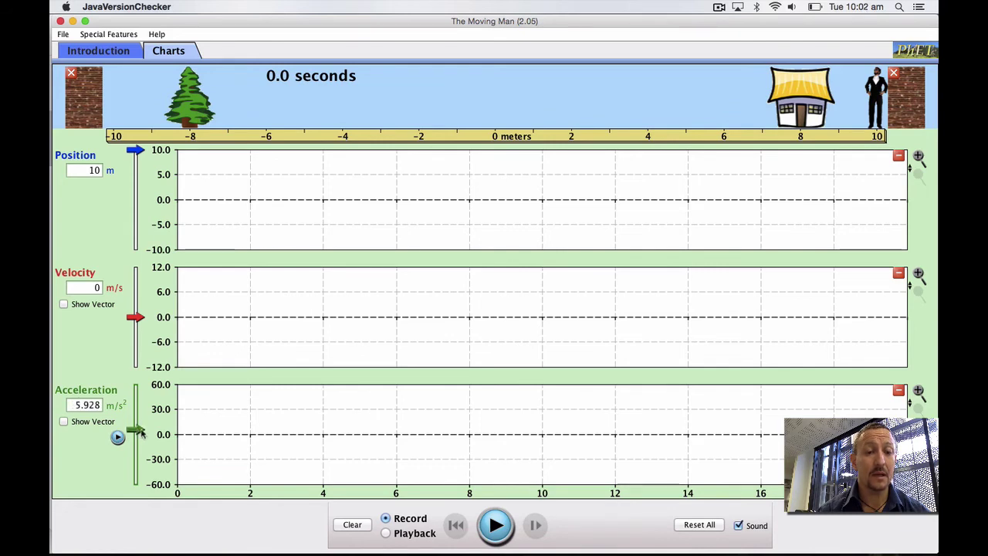
left_click(500, 539)
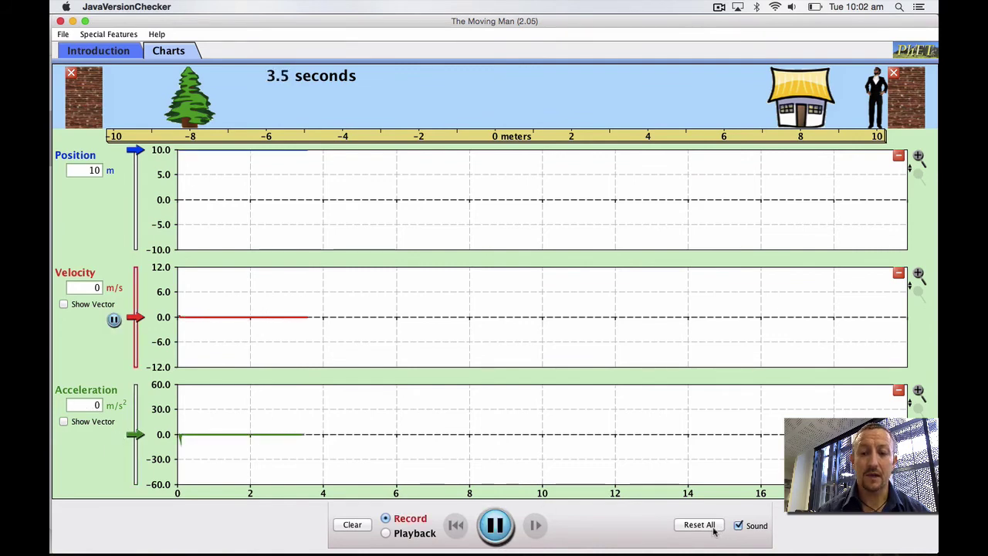
Reset the charts, place the man at 10 m, and set acceleration to -6.67 m/s².
left_click(712, 527)
left_click(536, 315)
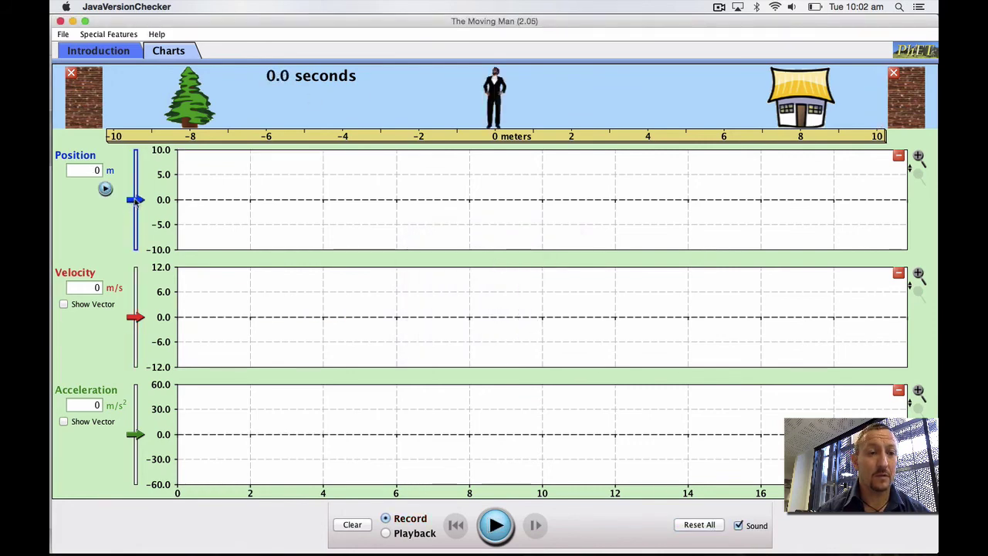
left_click_drag(135, 200, 135, 150)
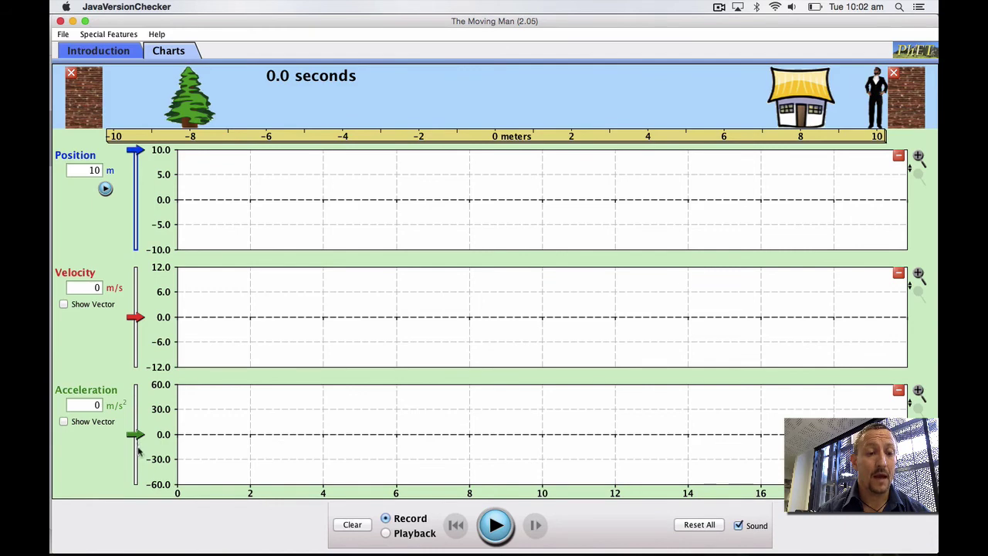
left_click_drag(138, 436, 138, 441)
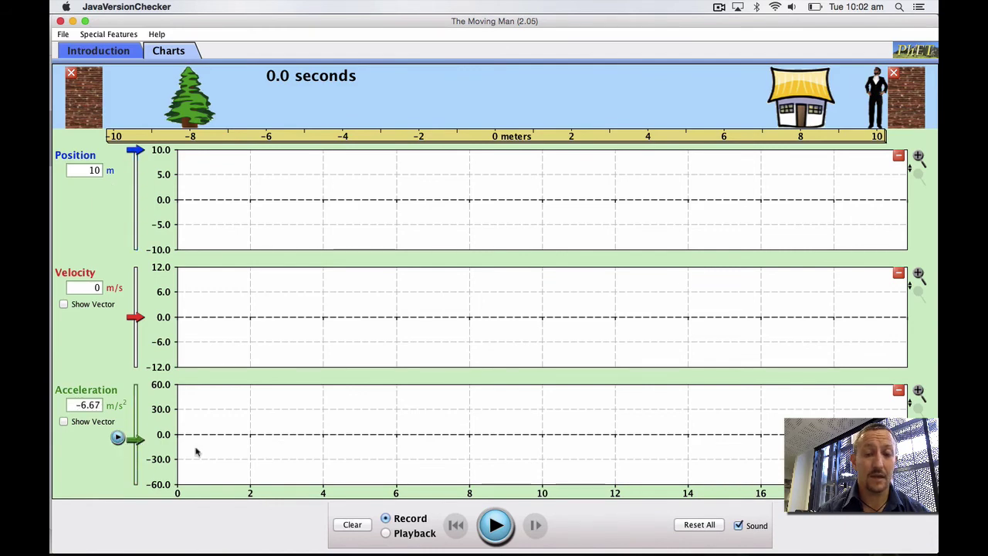
Run the man leftward at -6.67 m/s² until he stops at the left wall at 2.8 seconds.
left_click(495, 526)
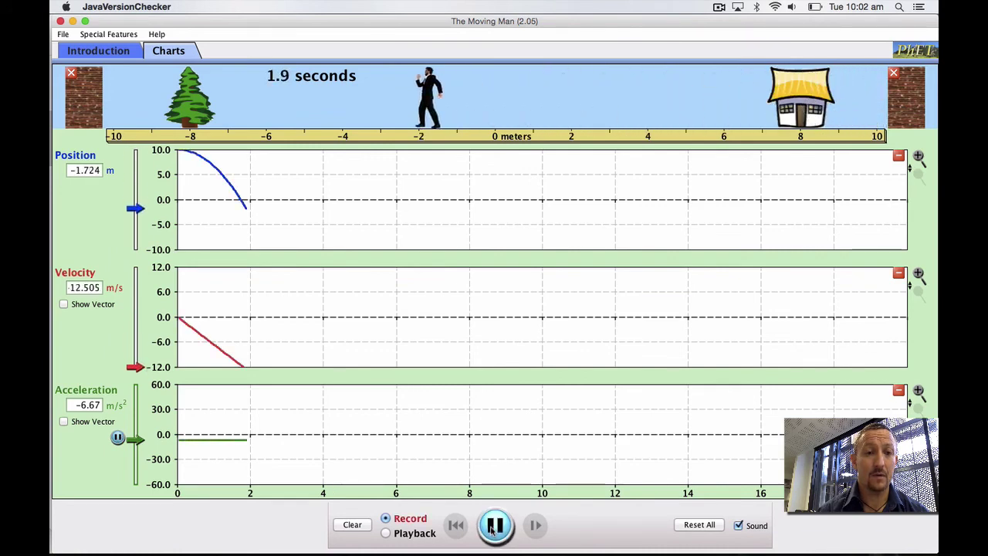
left_click(494, 526)
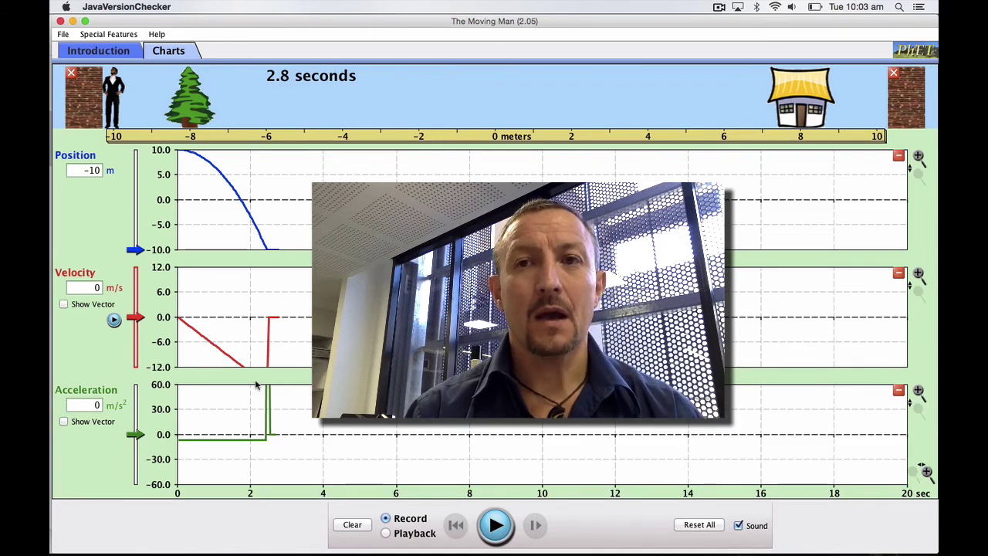
left_click(718, 7)
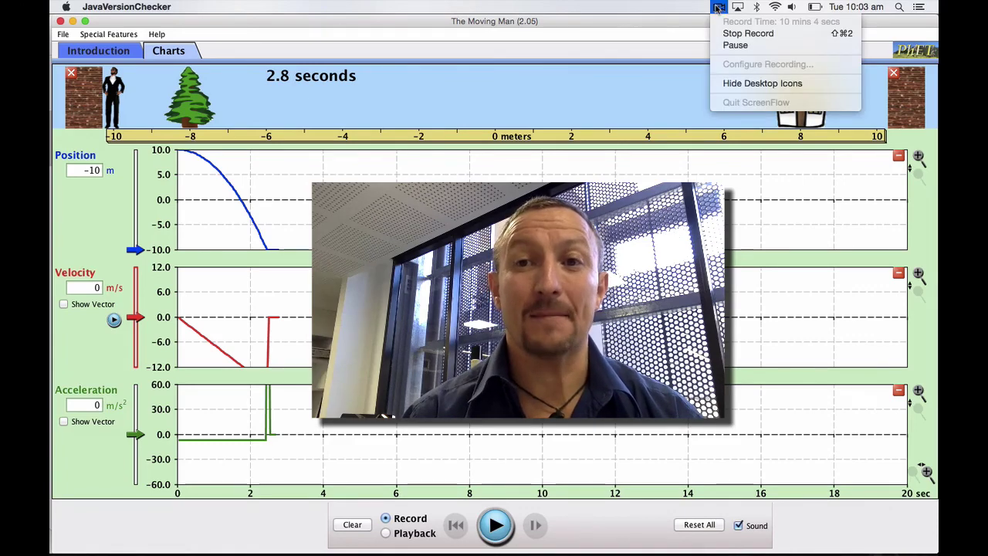